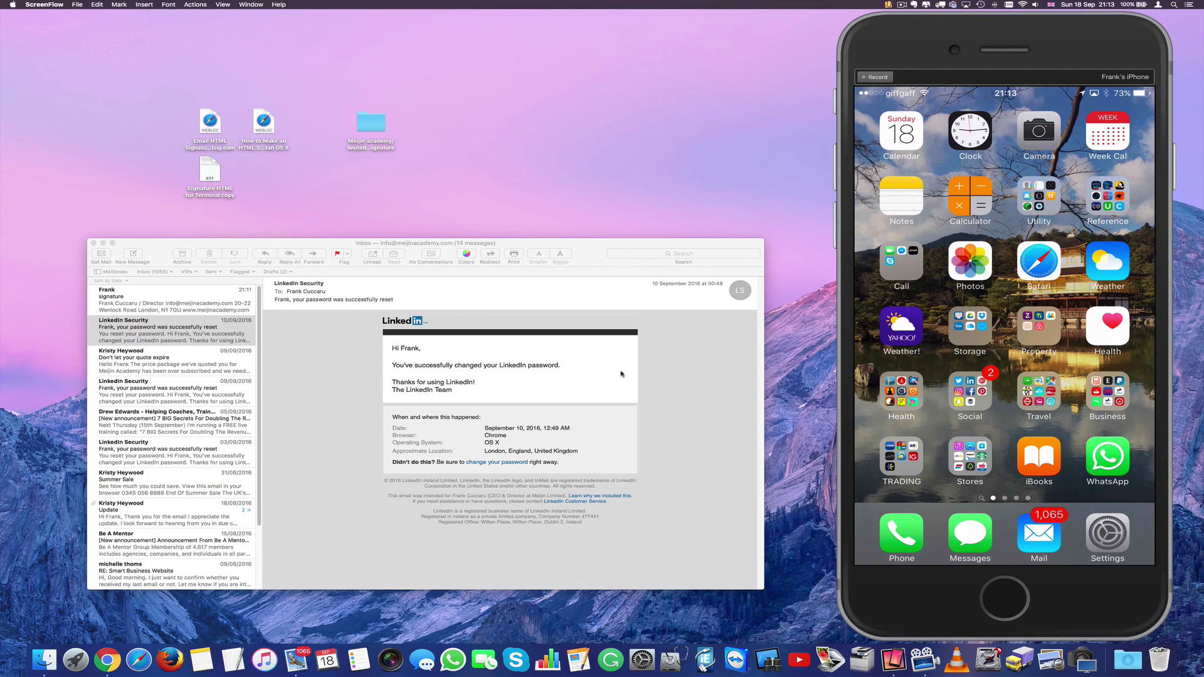
# Send yourself a new email with subject 'Signature' and the 'Prof signature' inserted
pyautogui.click(150, 256)
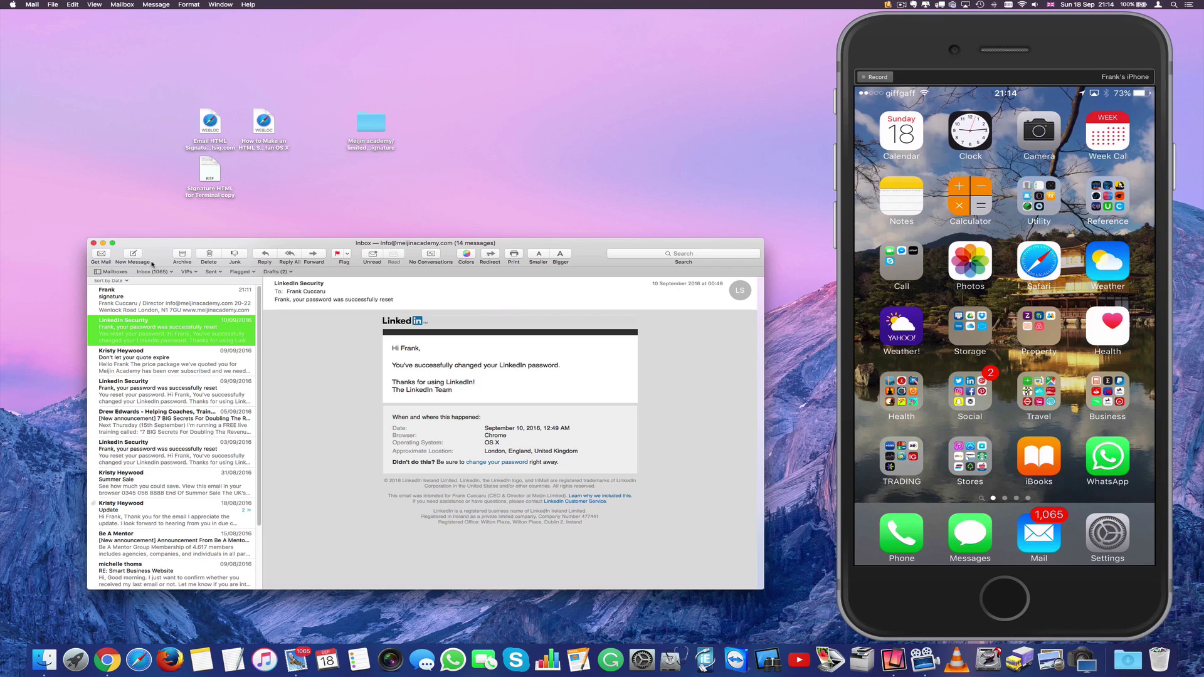
pyautogui.click(135, 255)
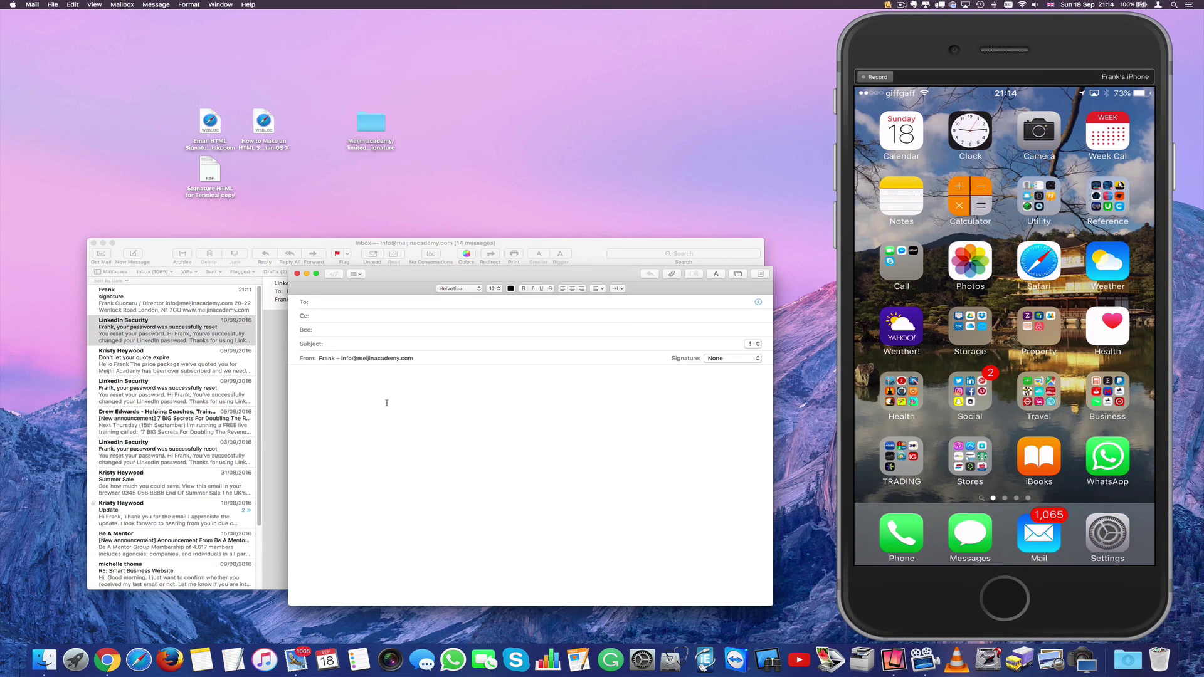
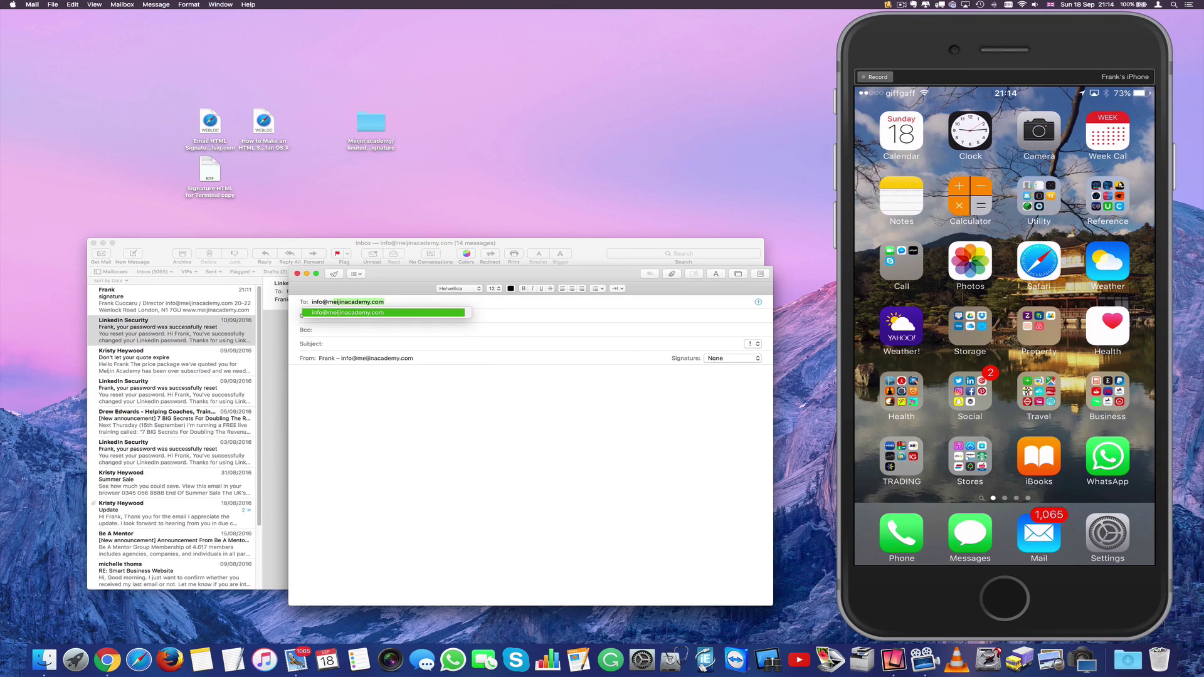
pyautogui.press('Return')
pyautogui.click(728, 360)
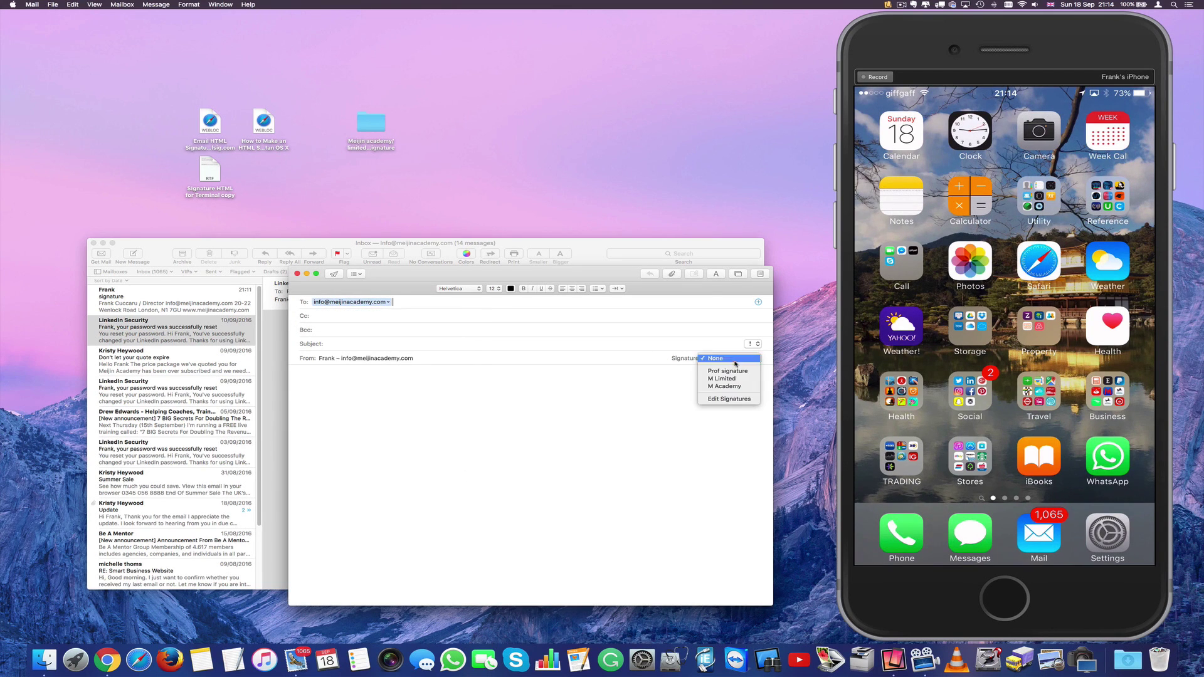
pyautogui.click(729, 372)
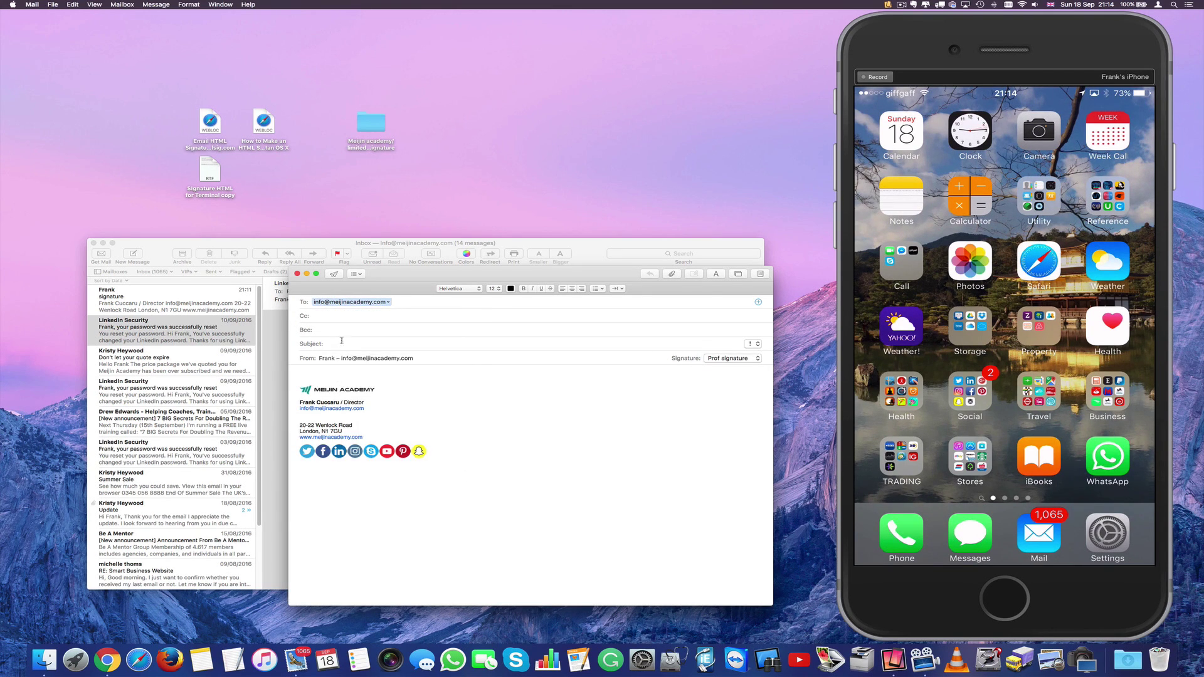
pyautogui.click(342, 343)
pyautogui.write('gna')
pyautogui.write('ture')
pyautogui.click(333, 275)
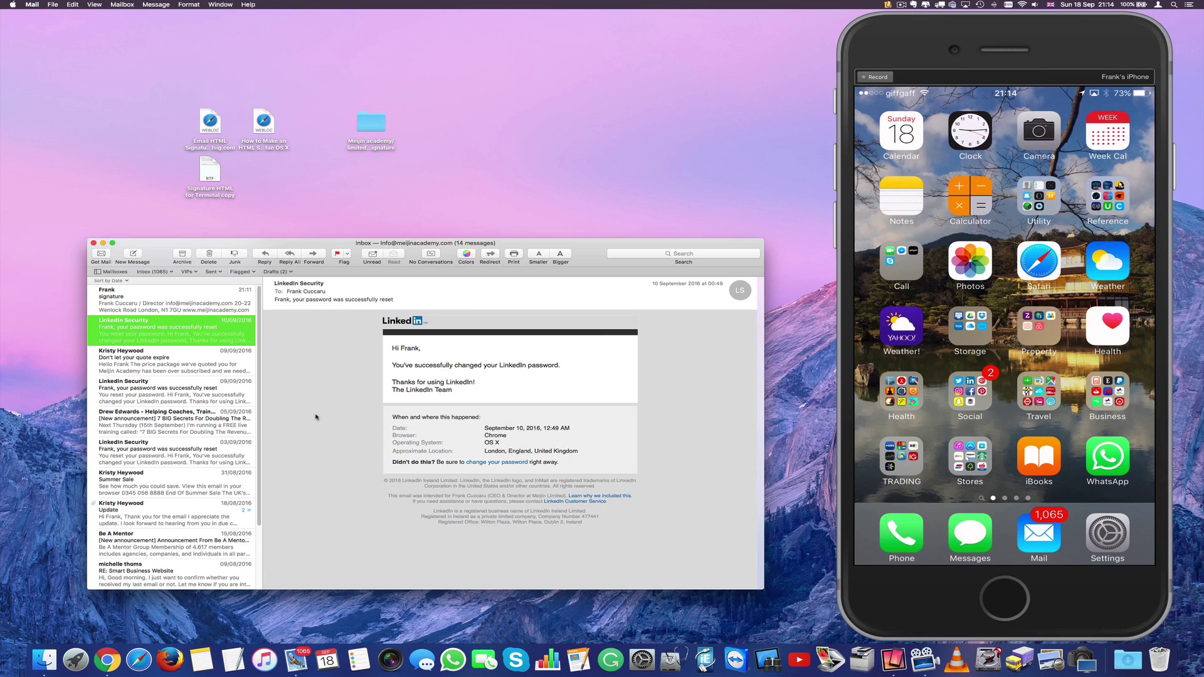